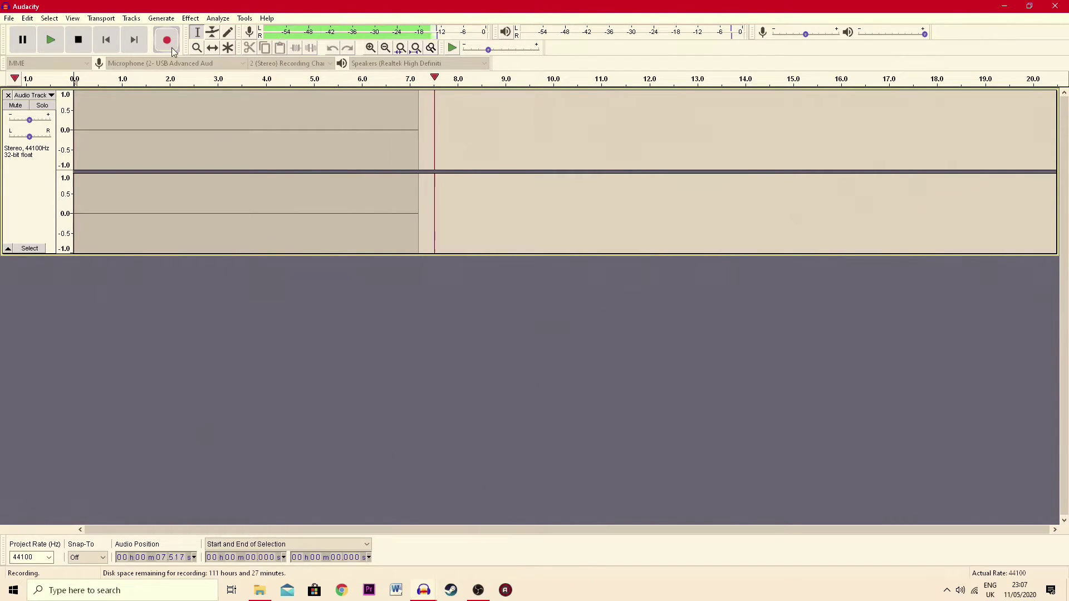
- Stop the recording and play back the captured speech from about 7.0 seconds
key("space")
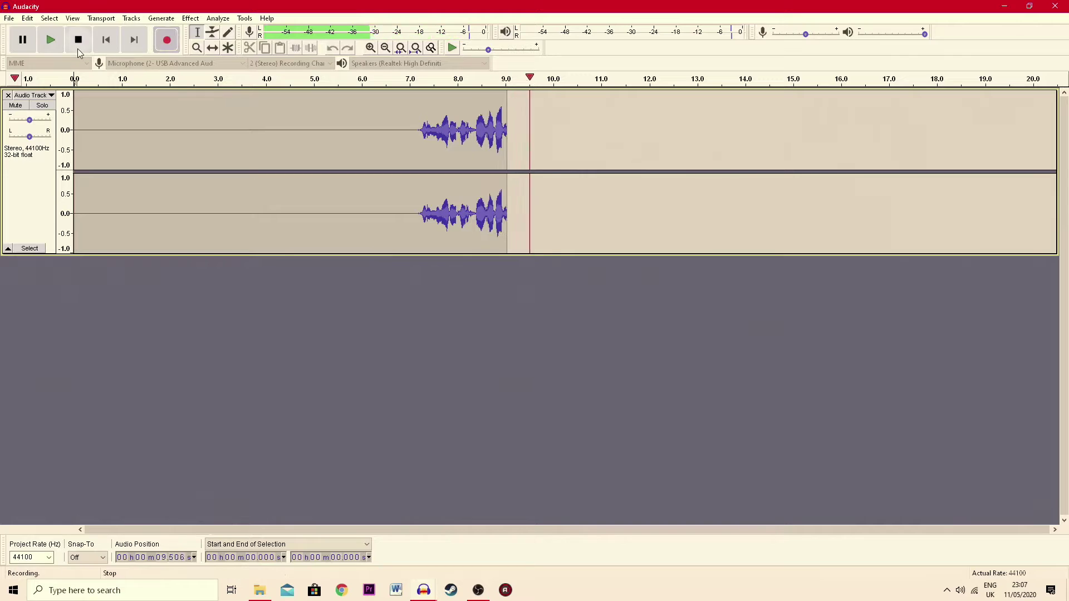
left_click(410, 132)
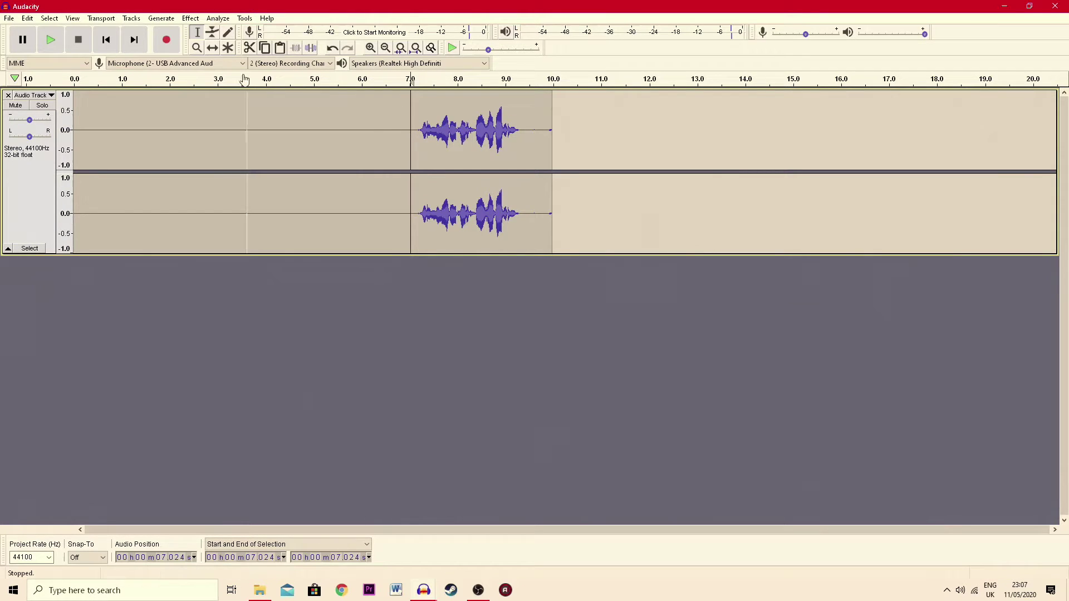
left_click(51, 40)
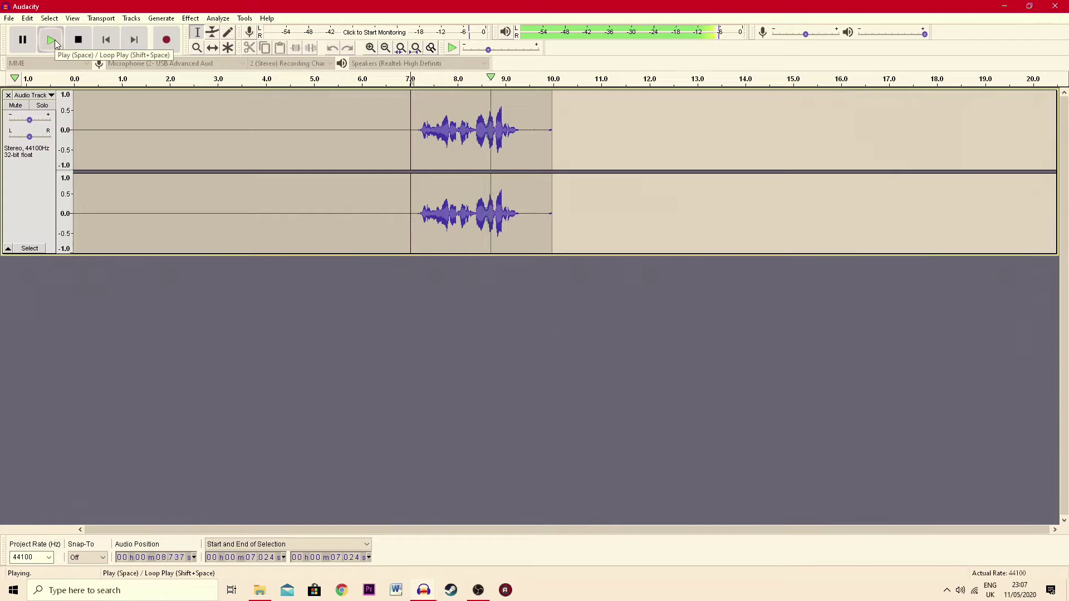
left_click(81, 42)
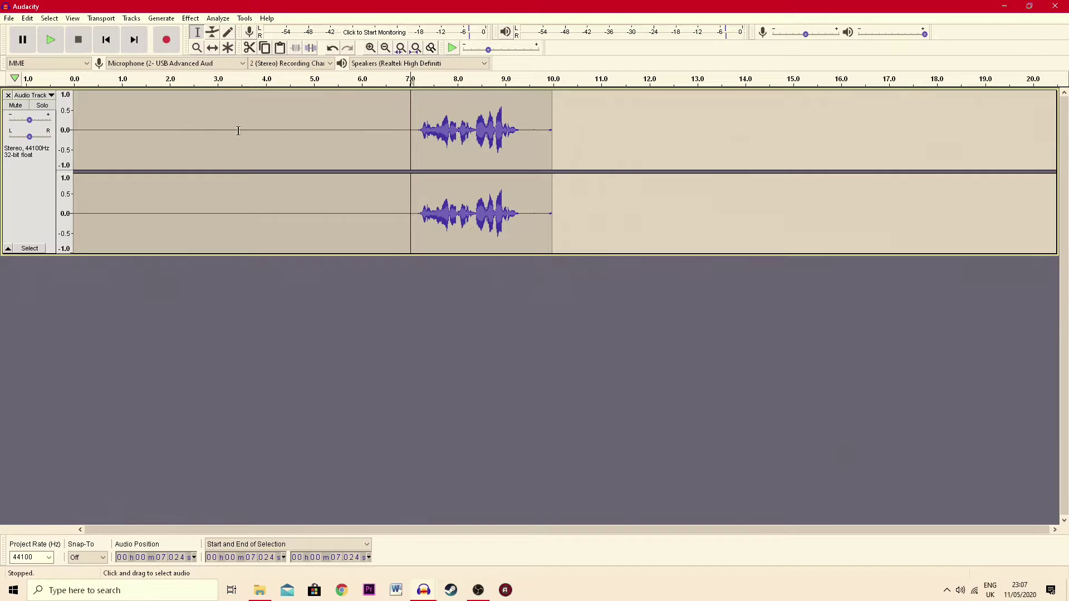
- Capture a noise profile from the silent 0–5.7 second stretch with Noise Reduction
left_click_drag(347, 127, 69, 146)
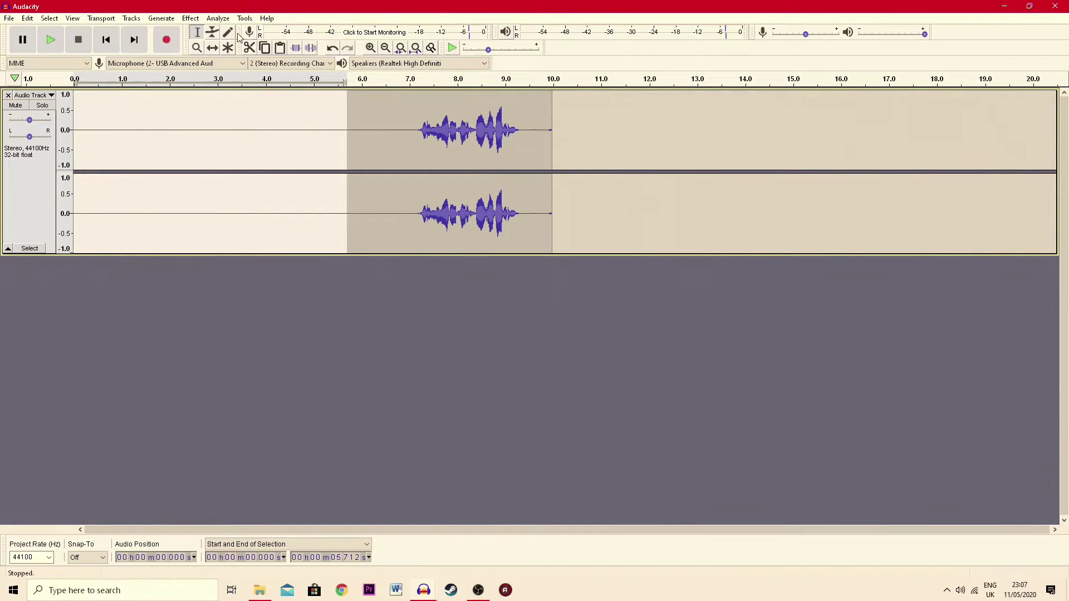
left_click(190, 18)
left_click(248, 247)
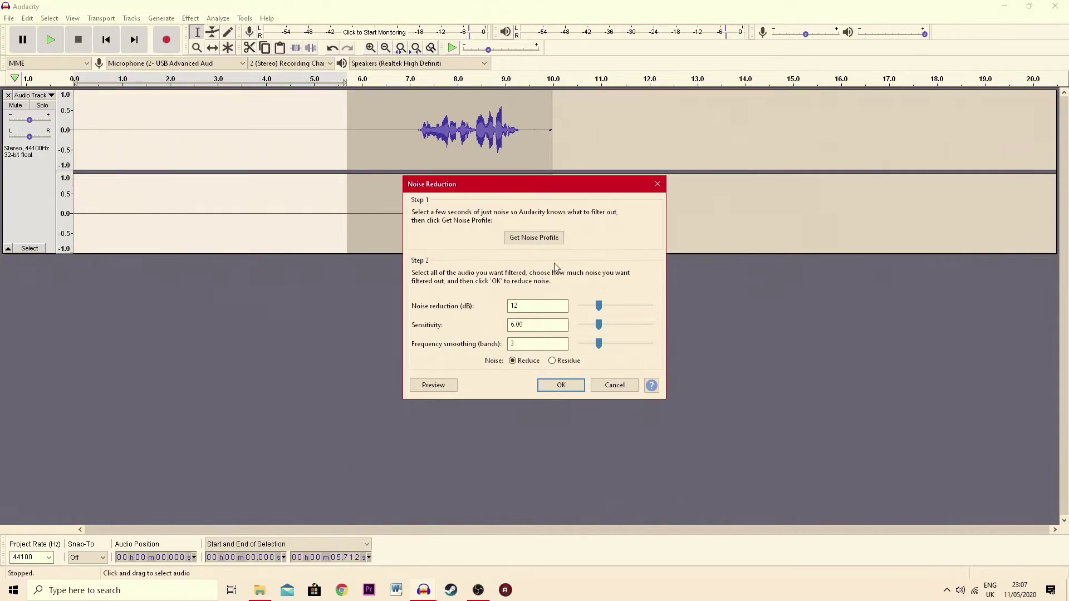
left_click(500, 236)
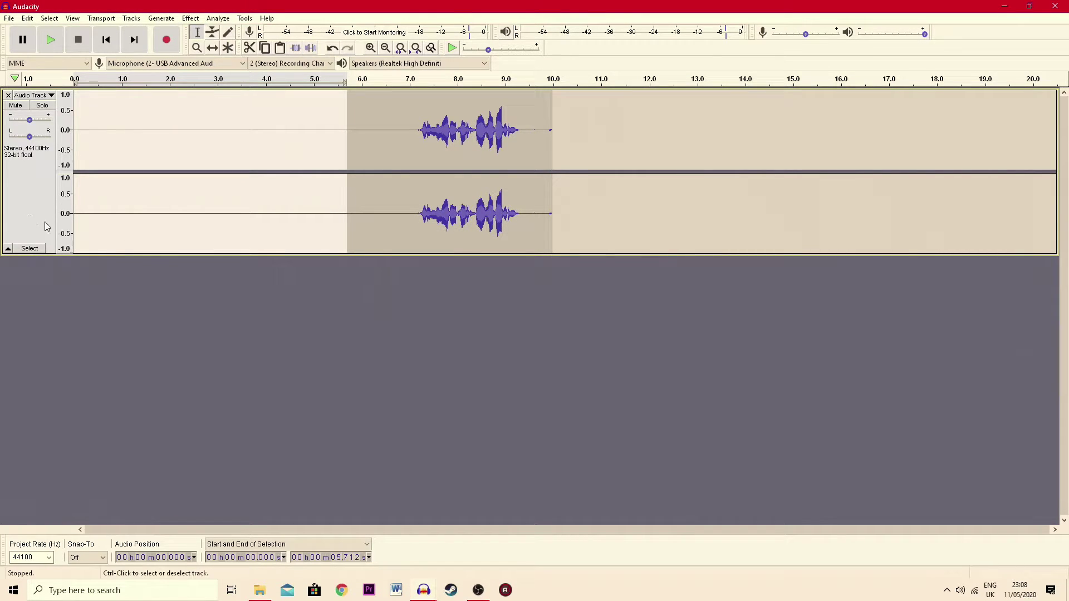
- Apply Noise Reduction to the whole track using the captured profile
left_click(32, 193)
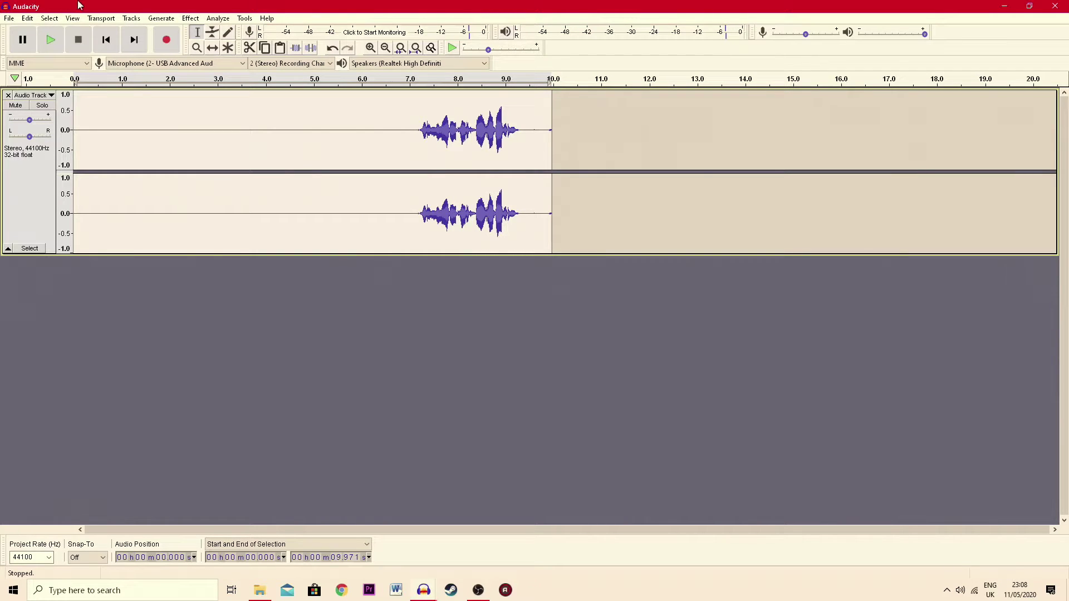
left_click(190, 18)
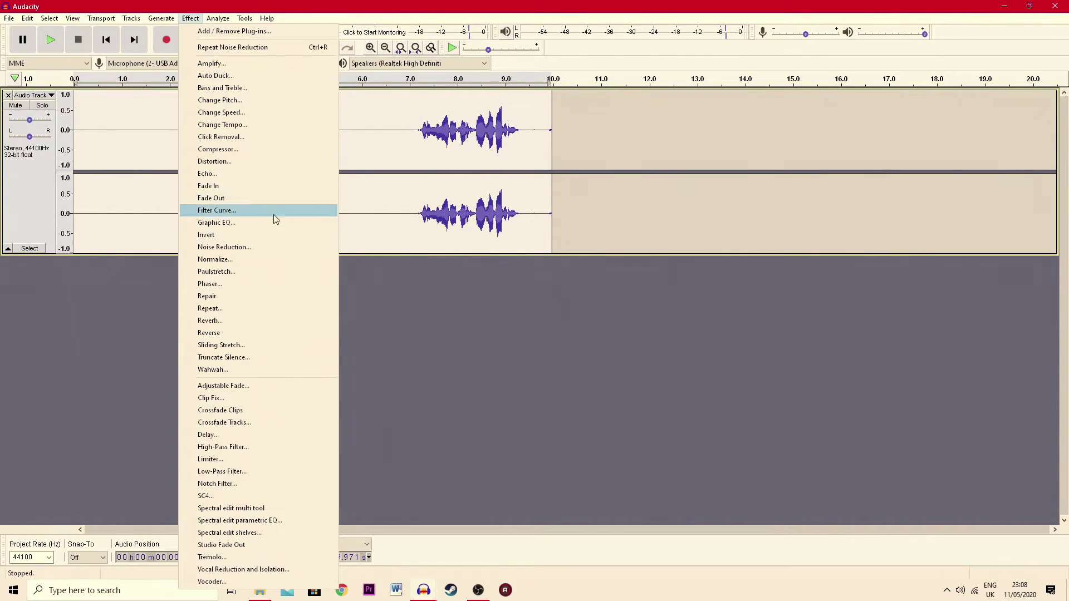
left_click(264, 247)
left_click(551, 385)
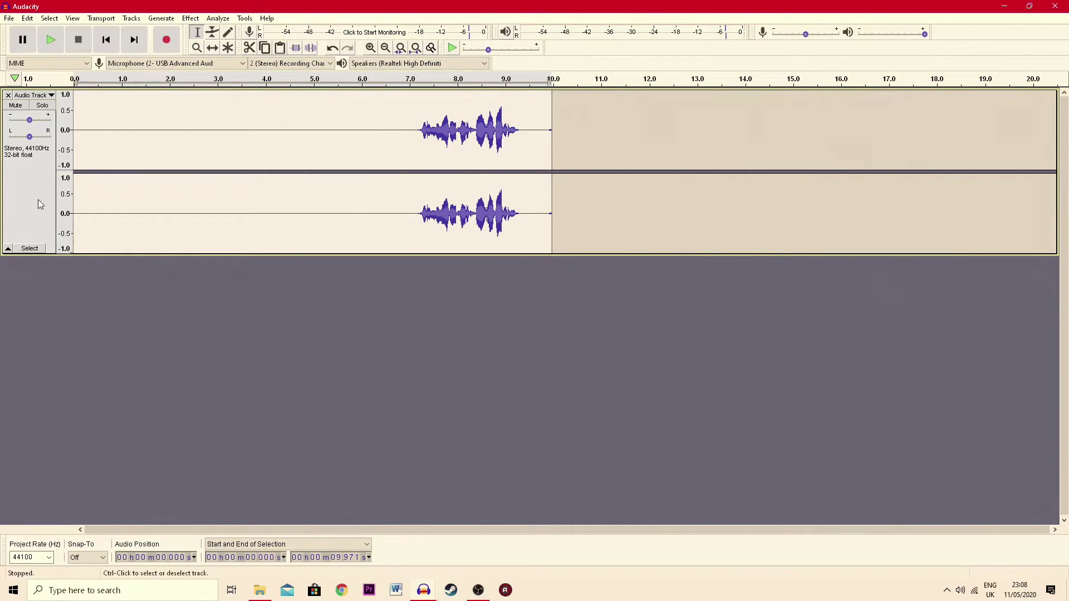
- Normalize the clip to a -1.0 dB peak with Remove DC offset enabled
left_click(202, 17)
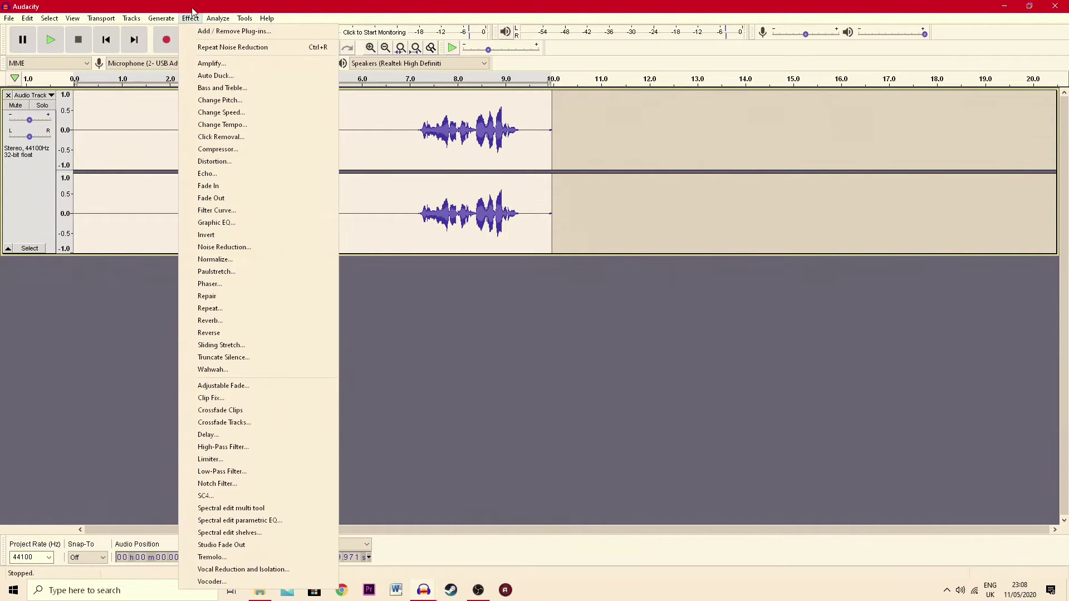
left_click(226, 262)
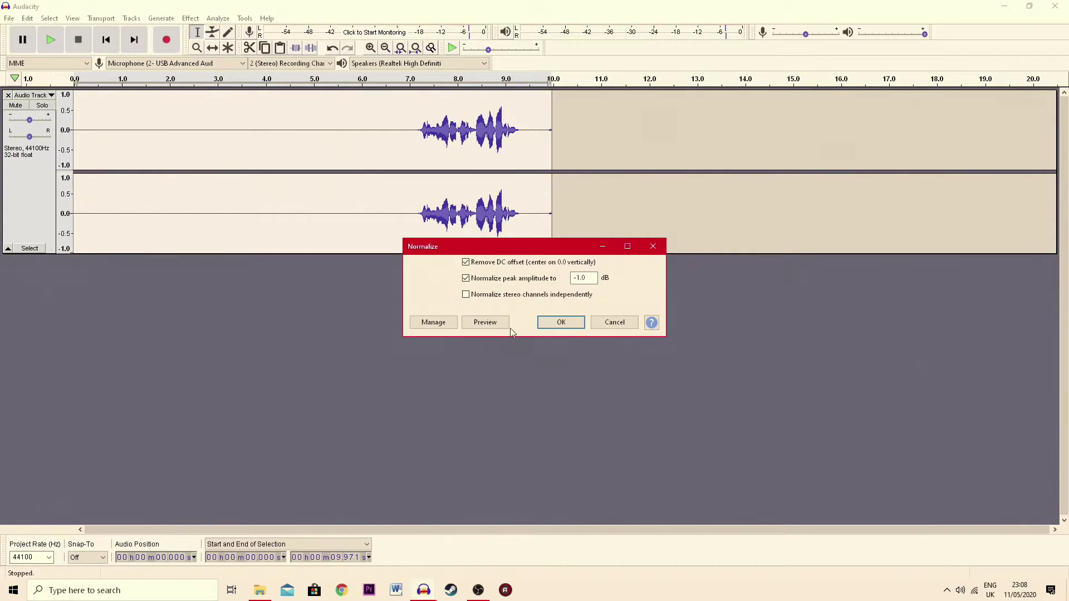
left_click(562, 324)
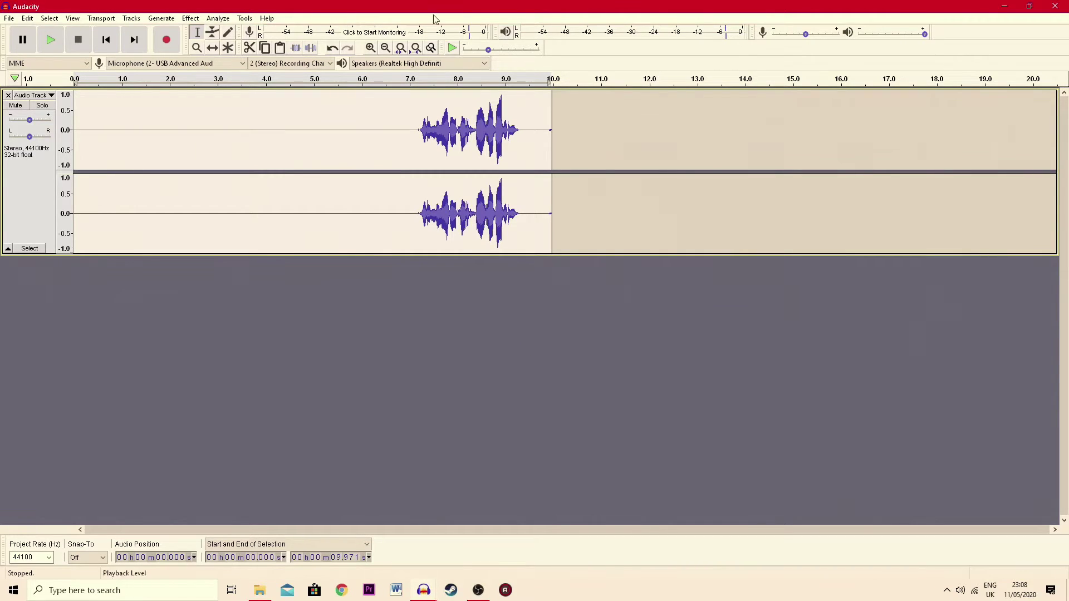
- Apply the Compressor: -18 dB threshold, -40 dB noise floor, 2:1 ratio, 0.20 s attack, 1.0 s release
left_click(190, 19)
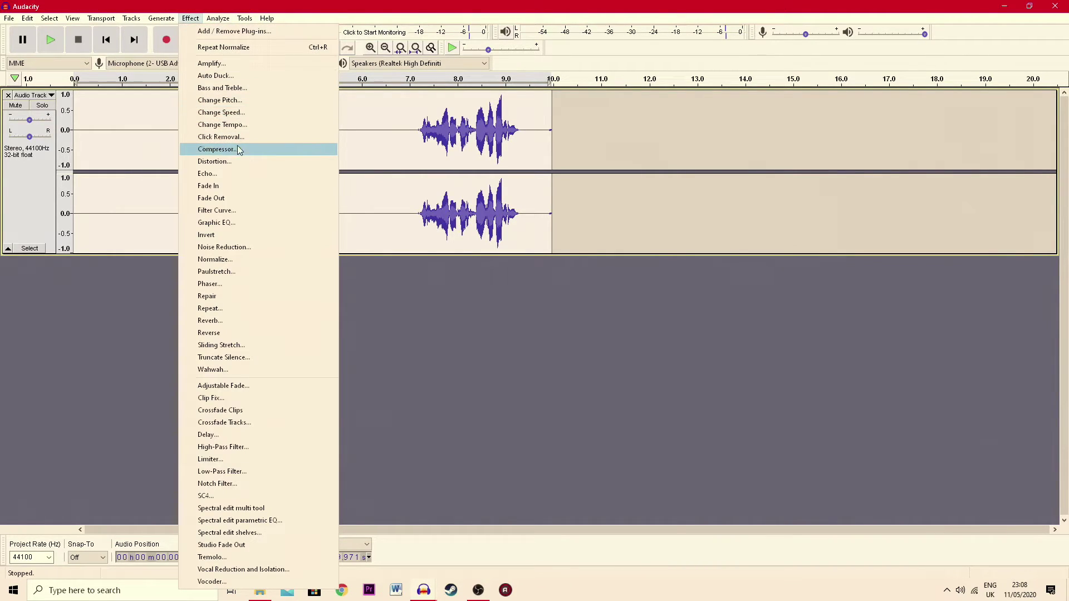
left_click(234, 149)
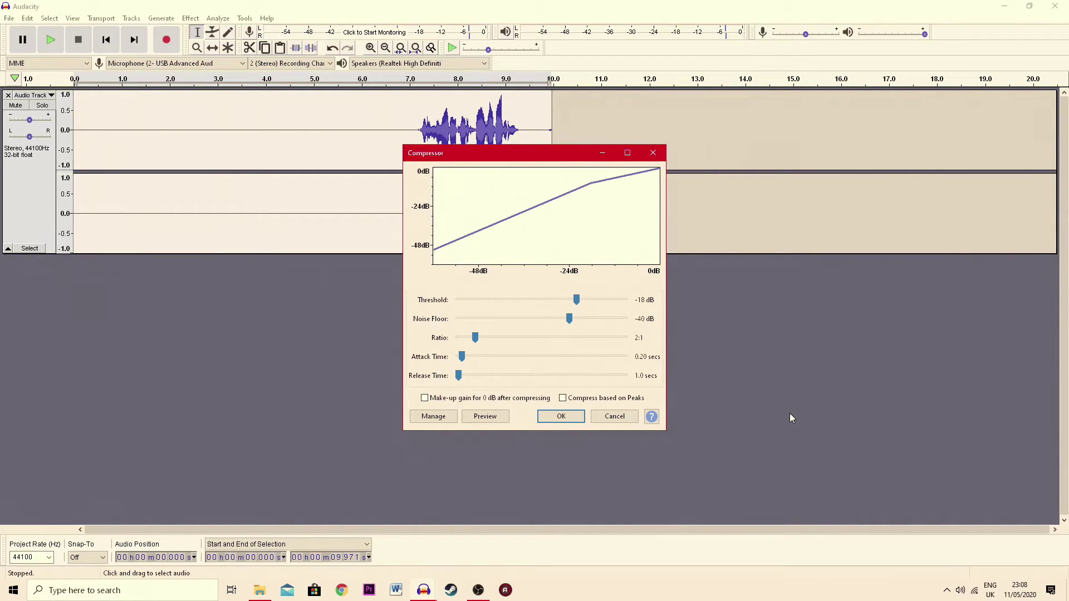
left_click(561, 417)
left_click(190, 18)
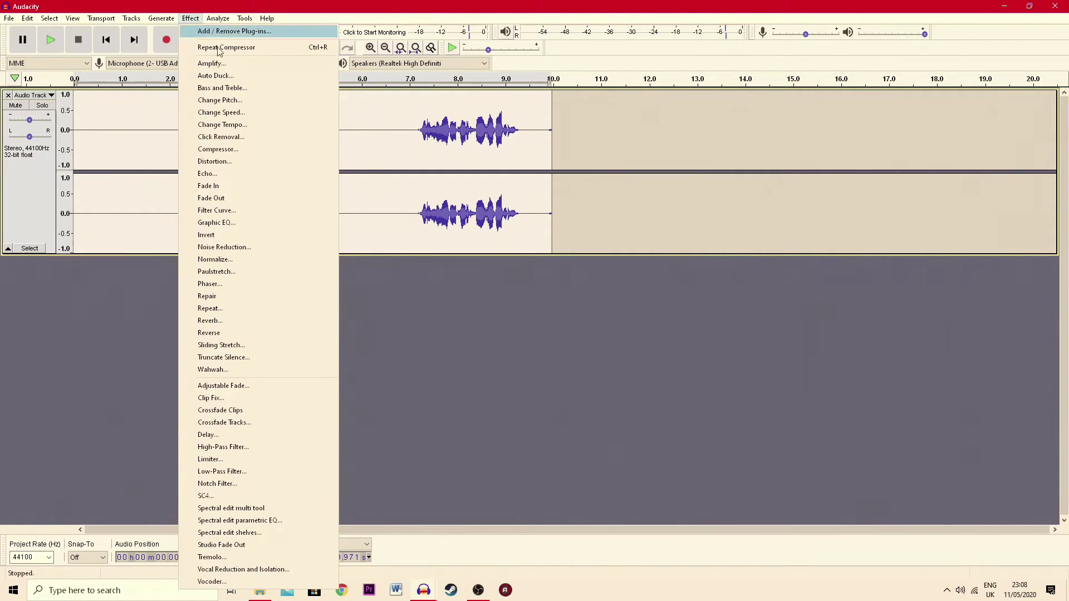
- Apply the Bass Boost factory preset with Filter Curve
left_click(244, 210)
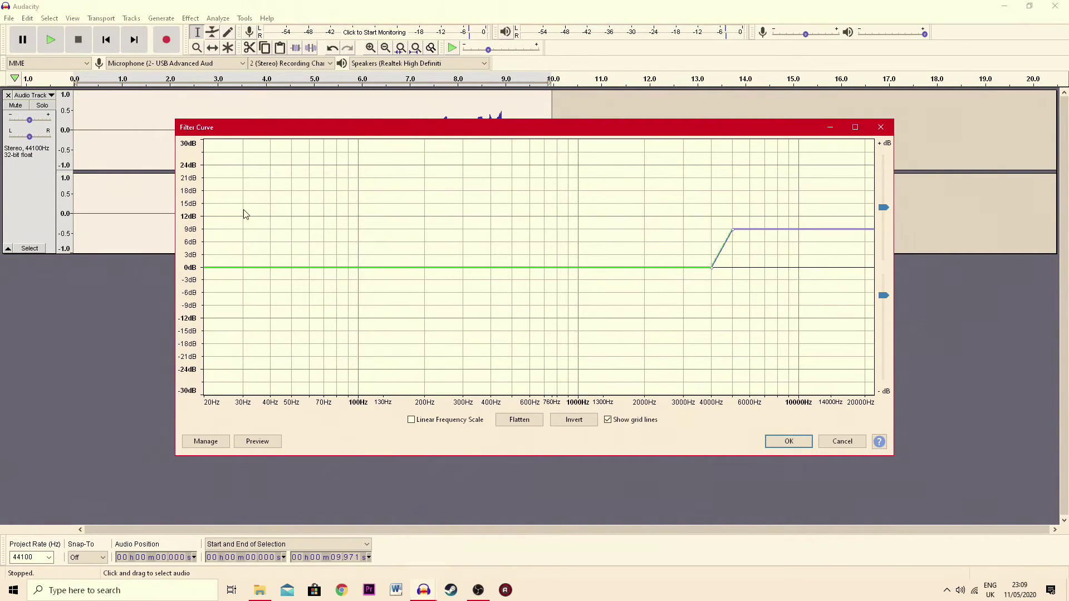
left_click(207, 443)
mouse_move(257, 500)
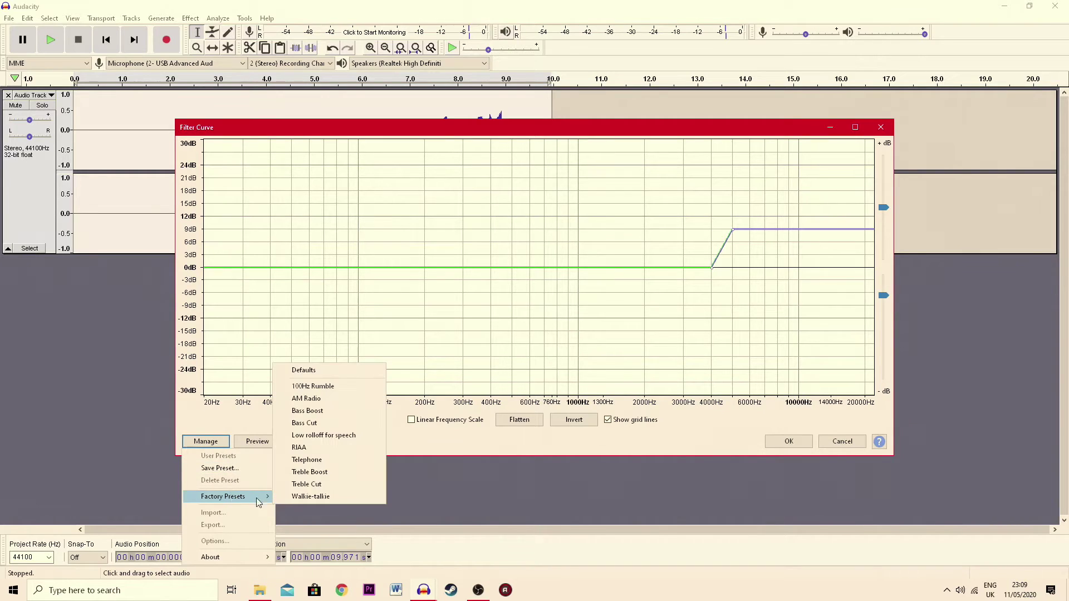
left_click(316, 411)
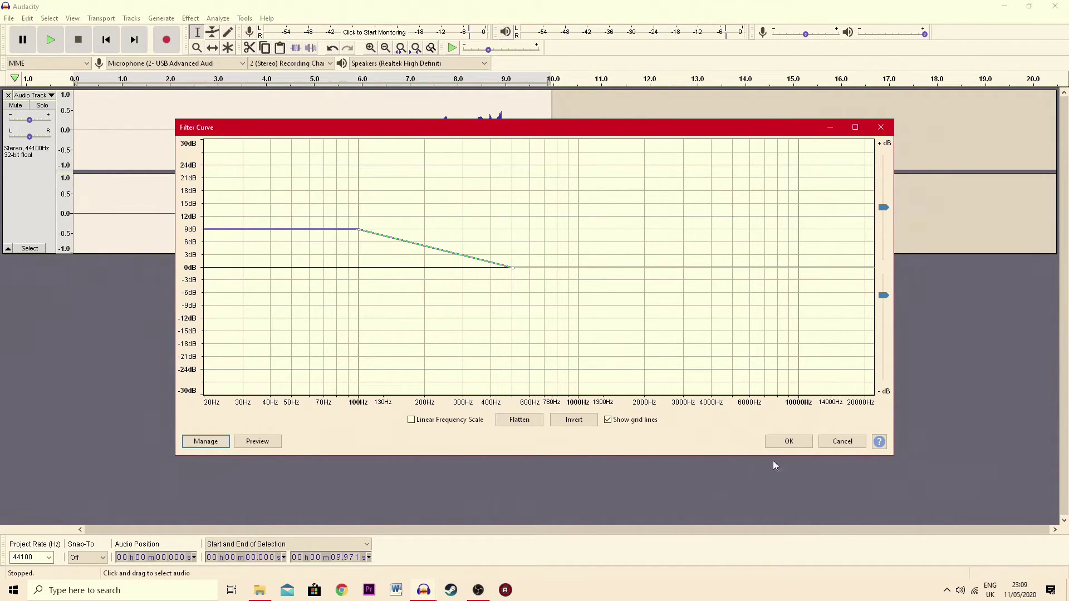
left_click(779, 445)
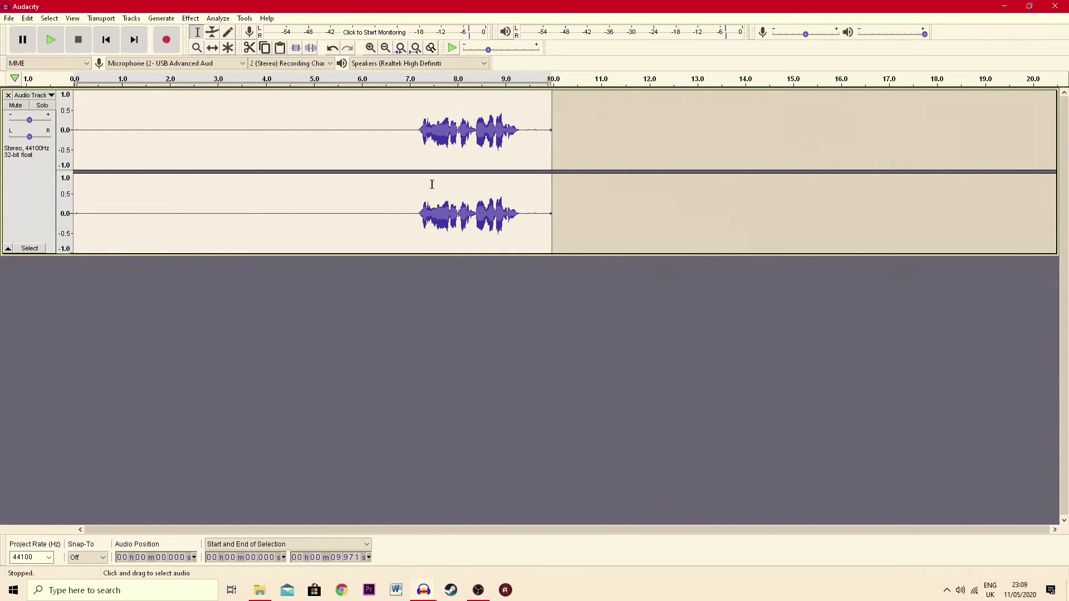
- Apply the Treble Boost factory preset with Filter Curve
left_click(191, 18)
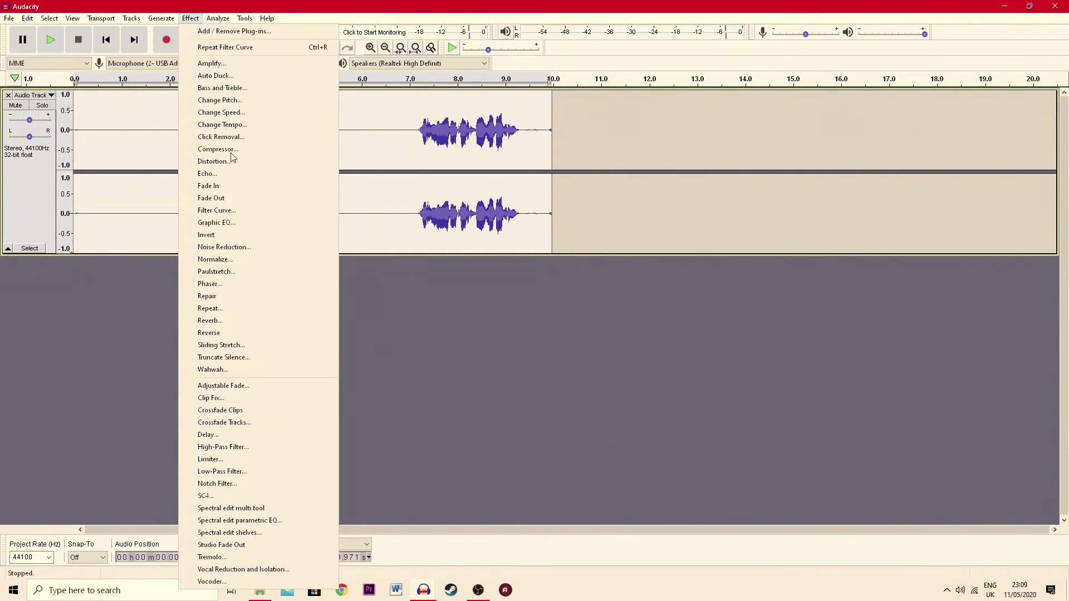
left_click(231, 213)
left_click(205, 441)
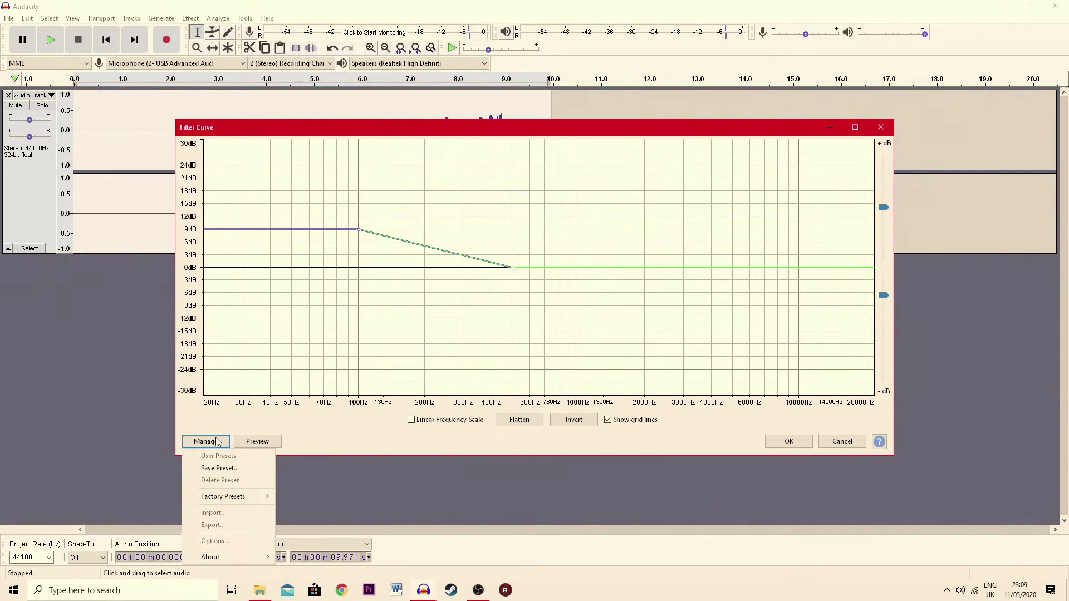
mouse_move(236, 496)
left_click(312, 472)
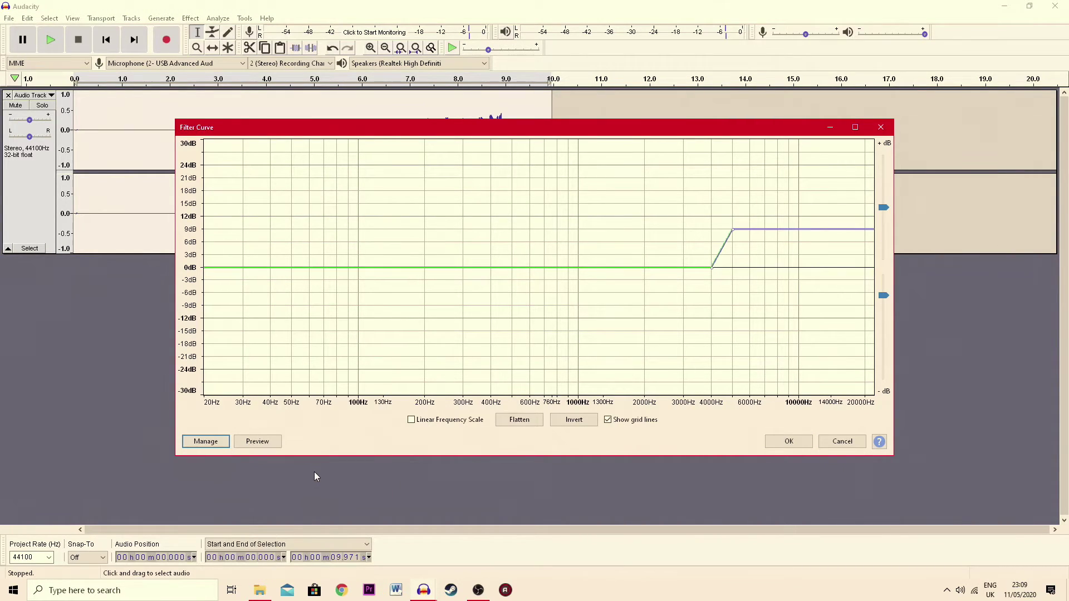
left_click(788, 441)
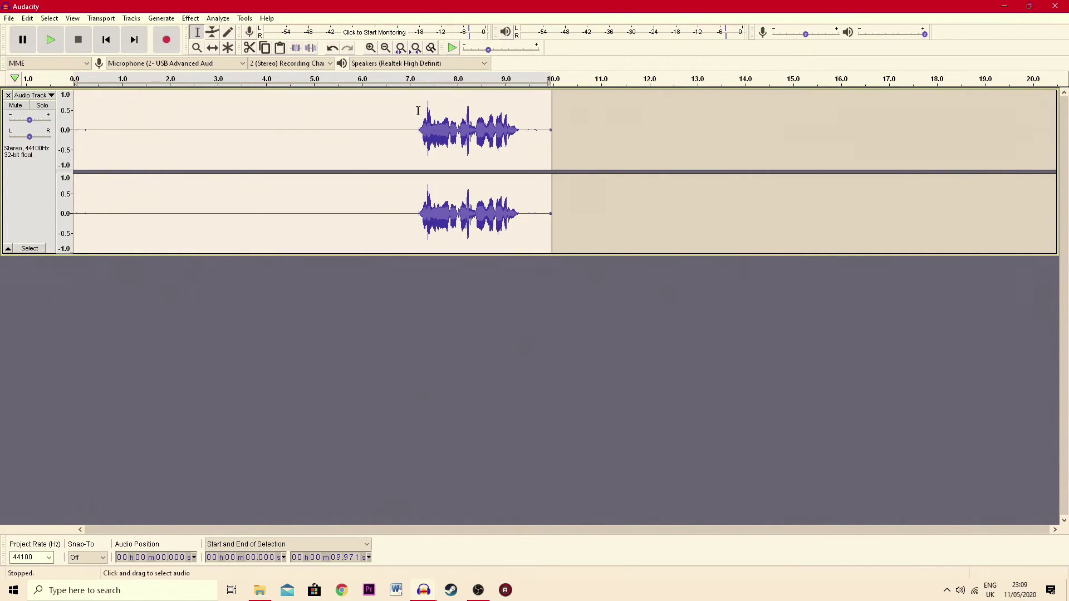
- Normalize the clip to a -1 dB peak
left_click(190, 18)
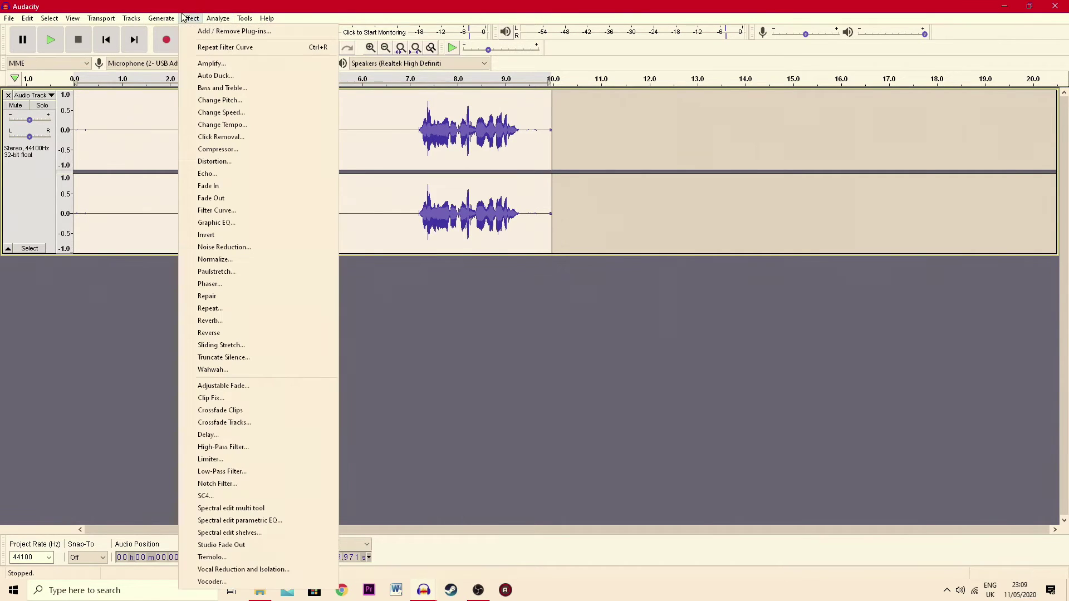
left_click(217, 259)
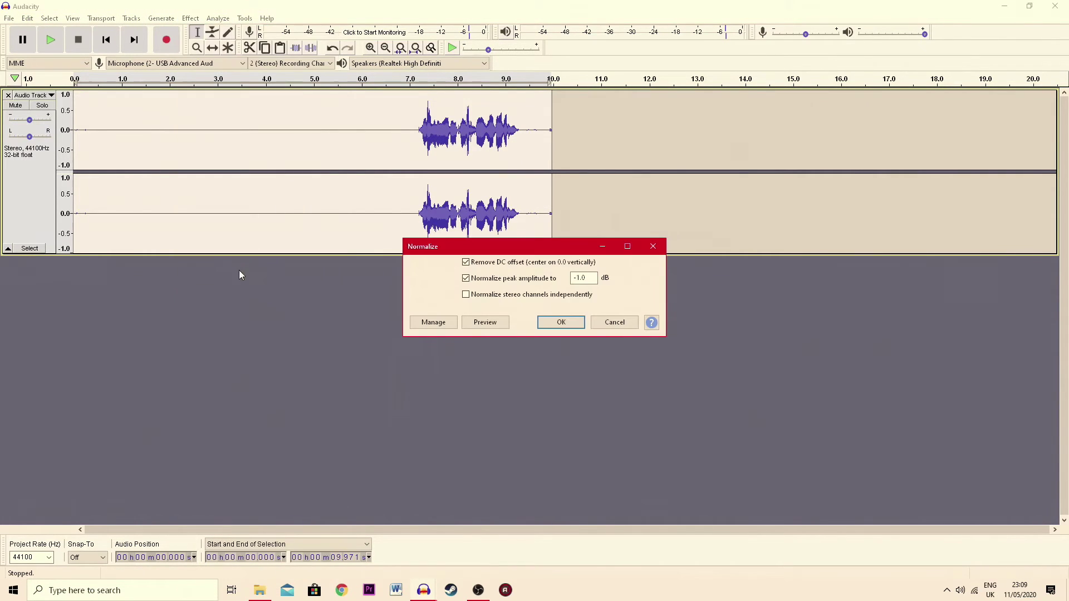
left_click(553, 321)
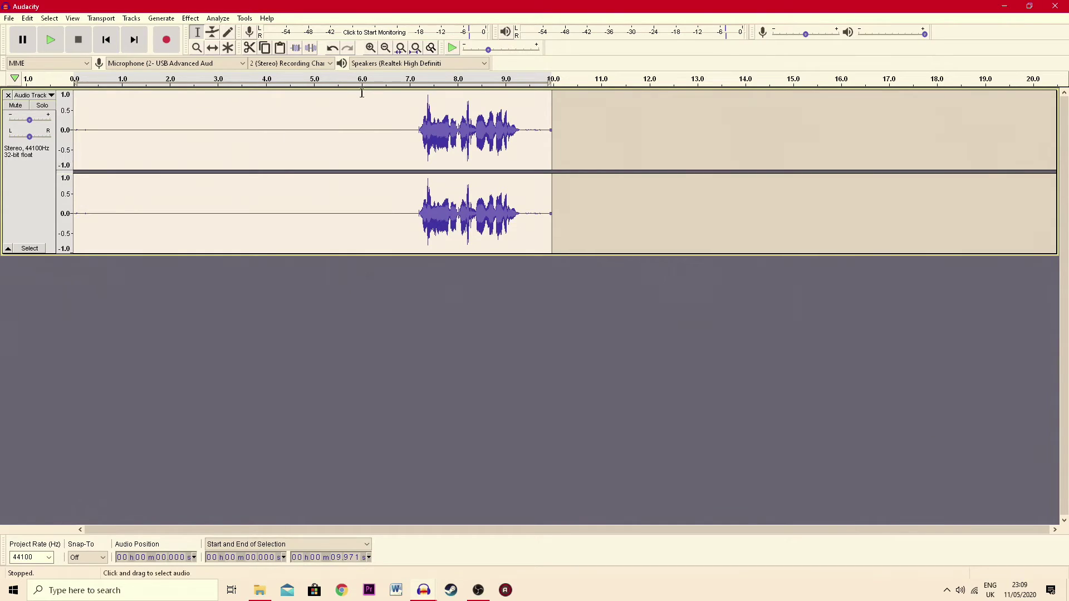
- Apply the Limiter as a Hard Limit at -3.00 dB with 10 ms hold
left_click(190, 18)
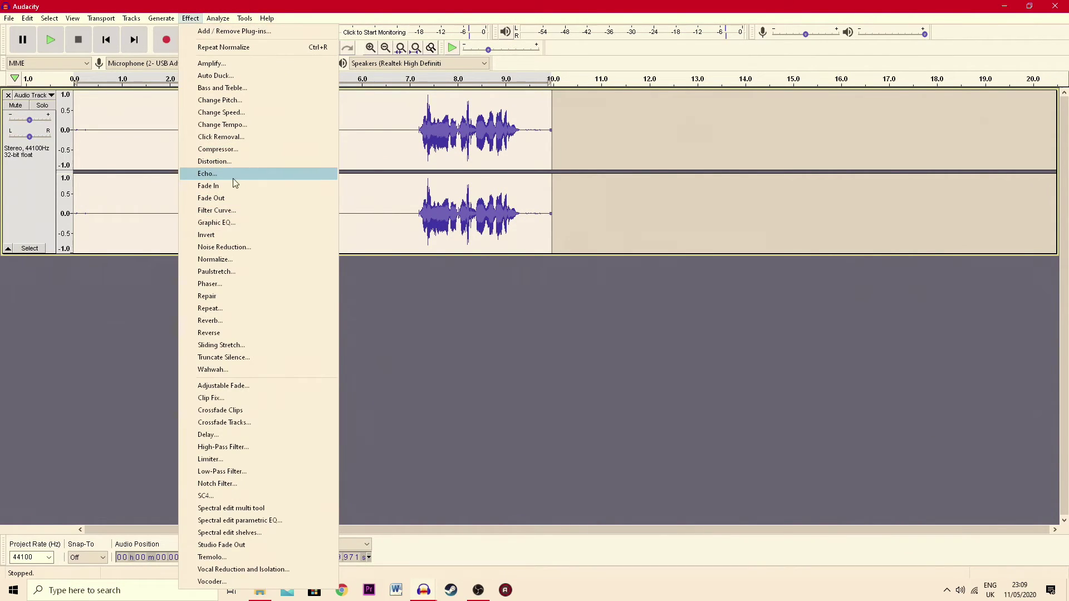
left_click(243, 460)
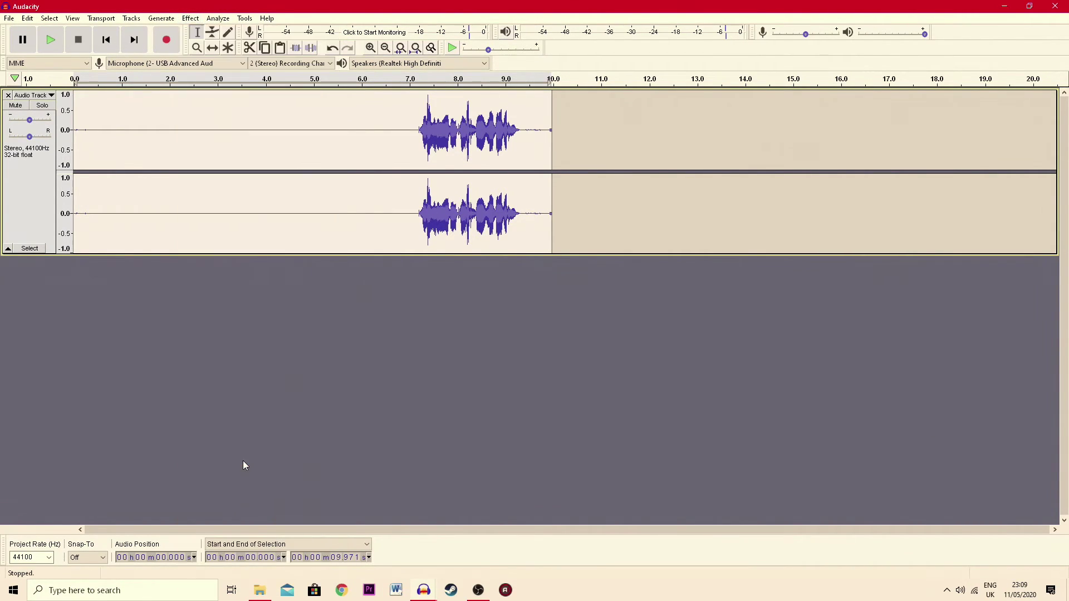
left_click(539, 231)
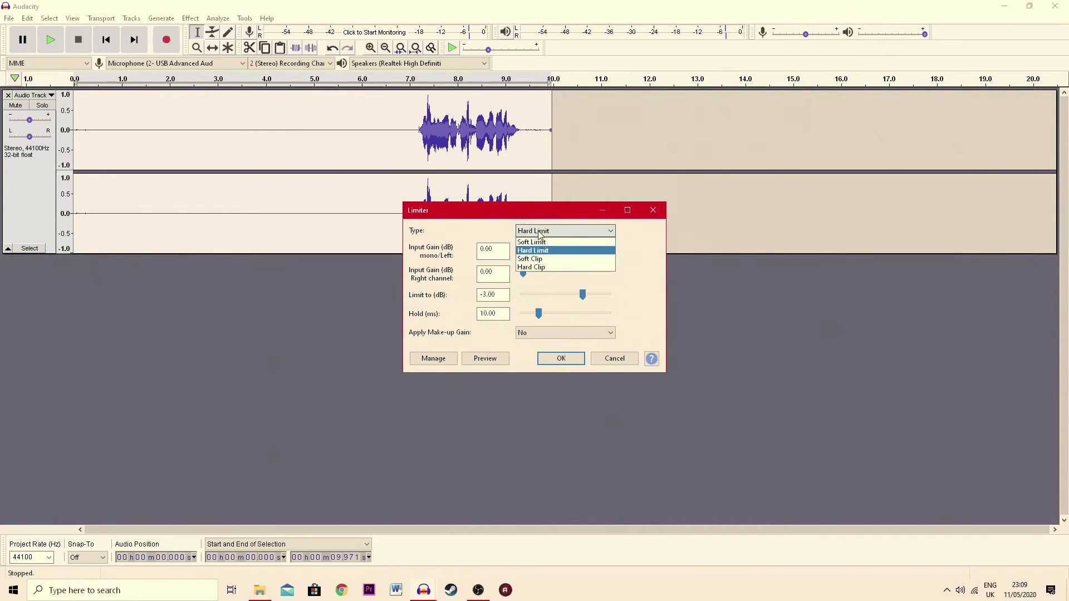
left_click(534, 248)
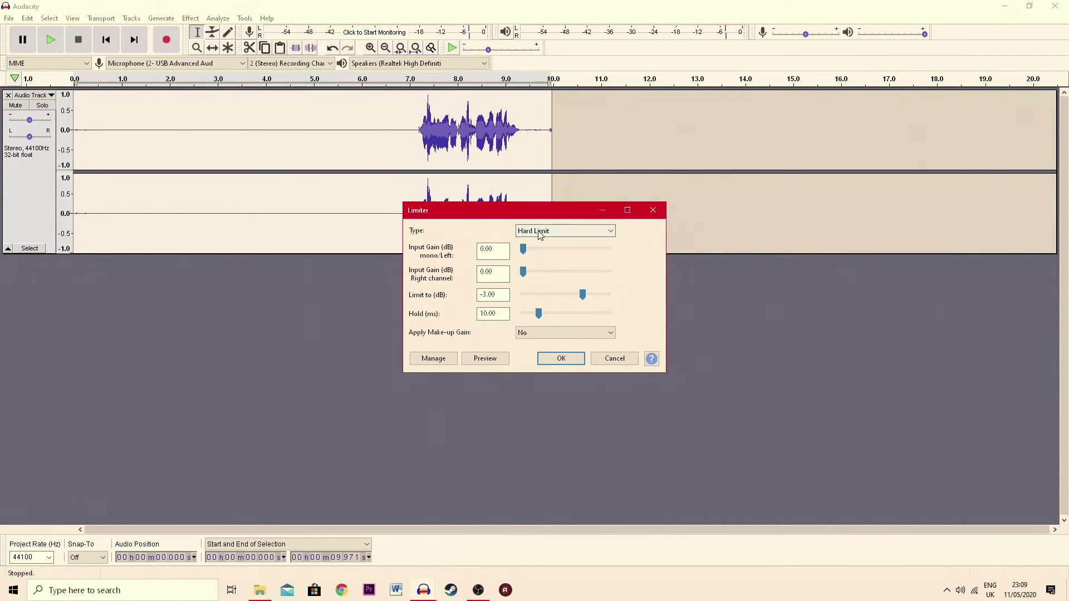
left_click(555, 361)
- Normalize the limited clip again to a -1 dB peak
left_click(190, 19)
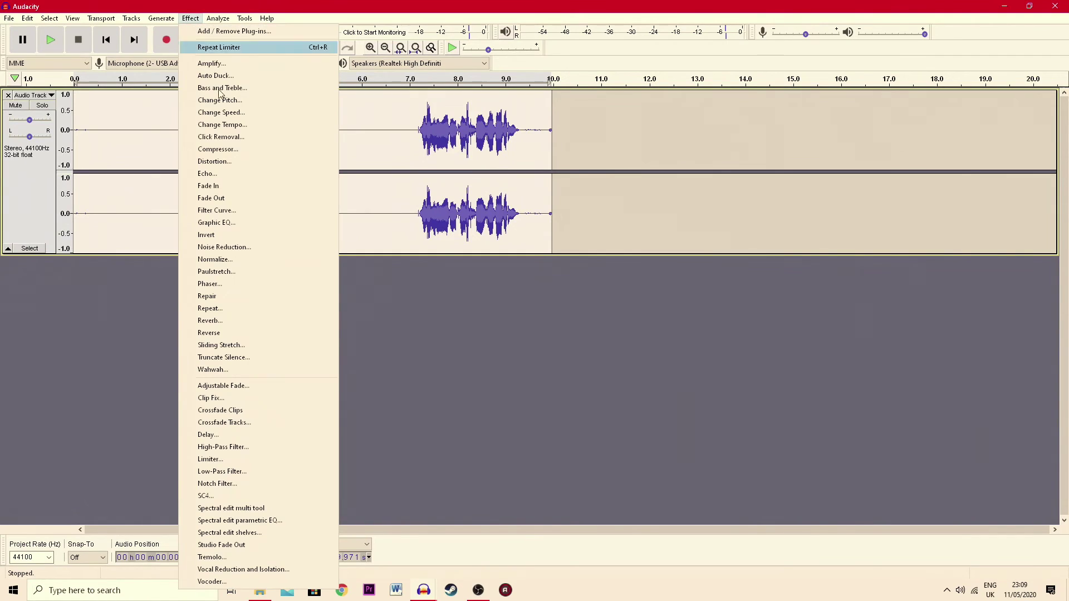
left_click(231, 259)
left_click(557, 320)
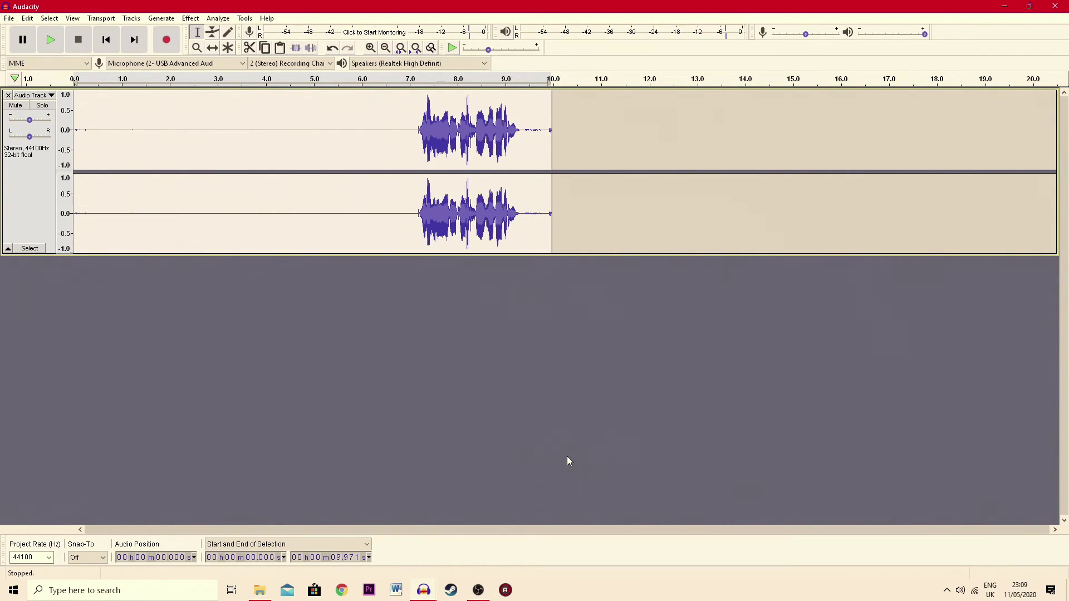
- Play the processed clip starting at about 7.1 seconds
left_click(415, 136)
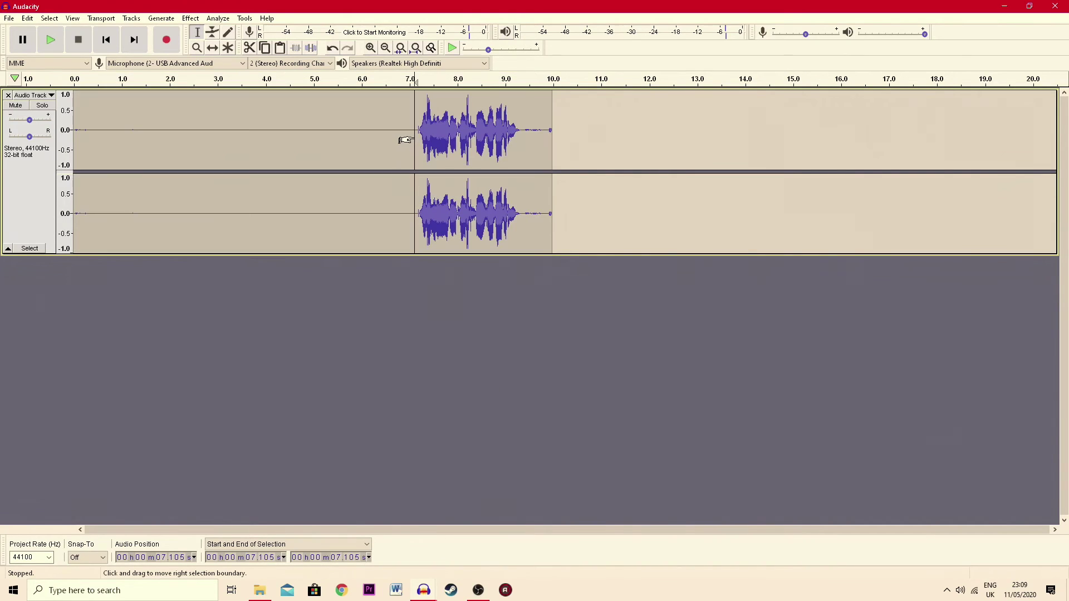
left_click(50, 40)
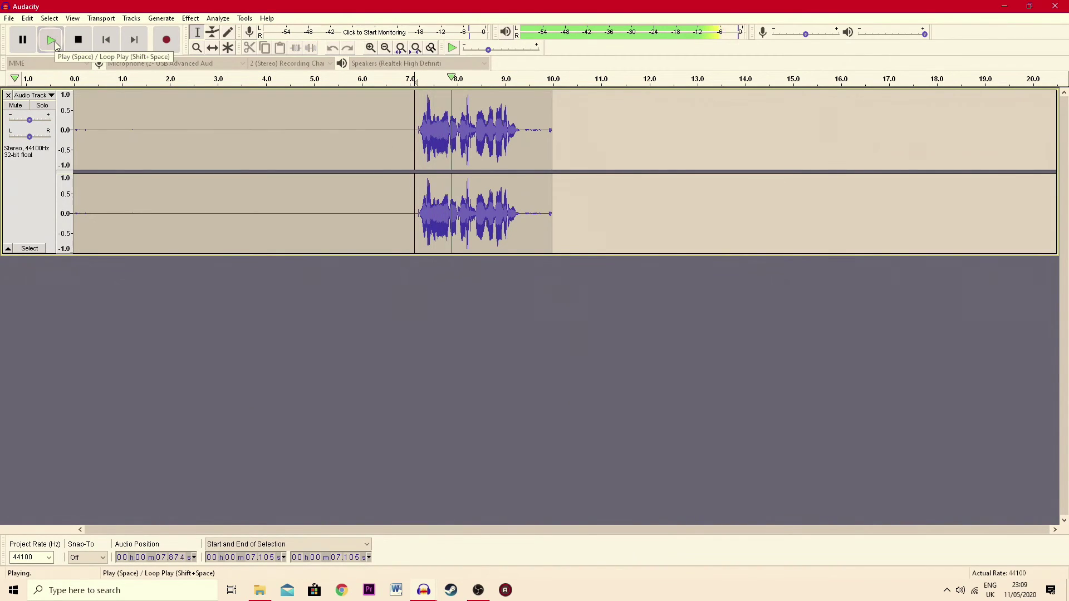